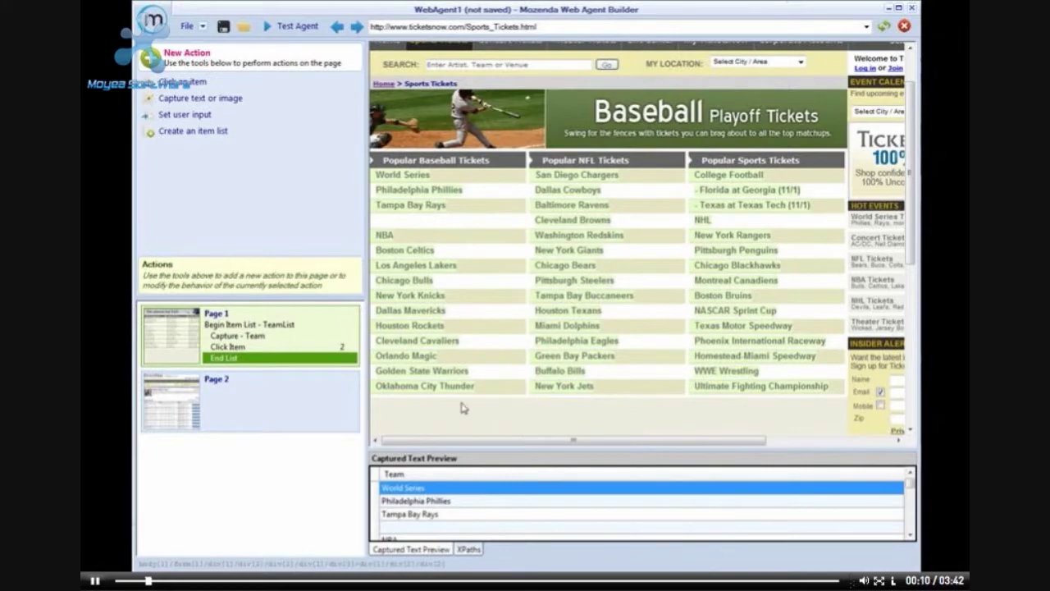
Step: Open the refinement options for the TeamList item list and review the text-matching and interval choices
left_click(290, 326)
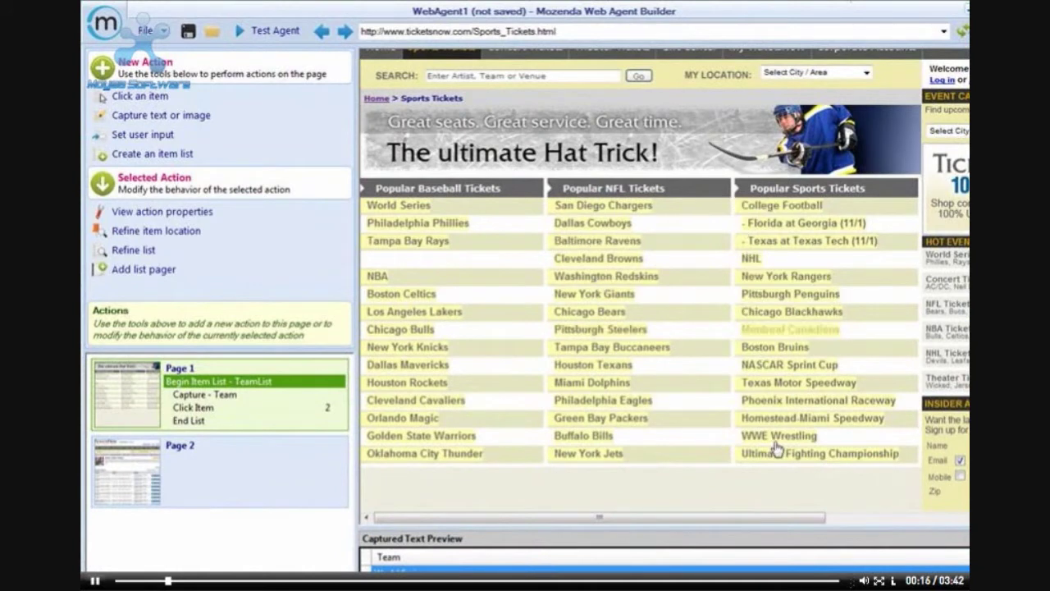
left_click(142, 257)
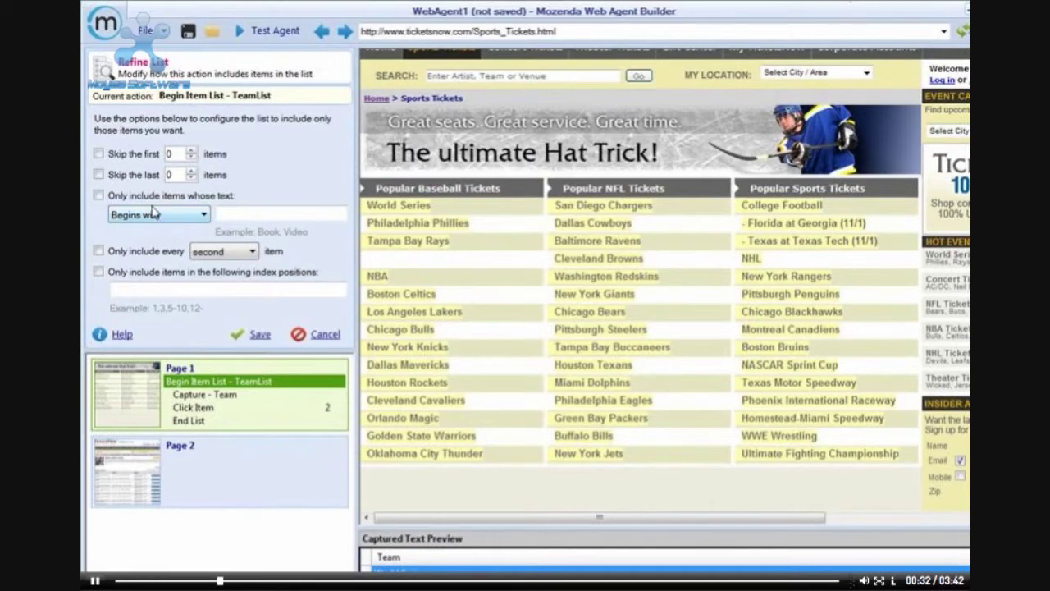
left_click(205, 216)
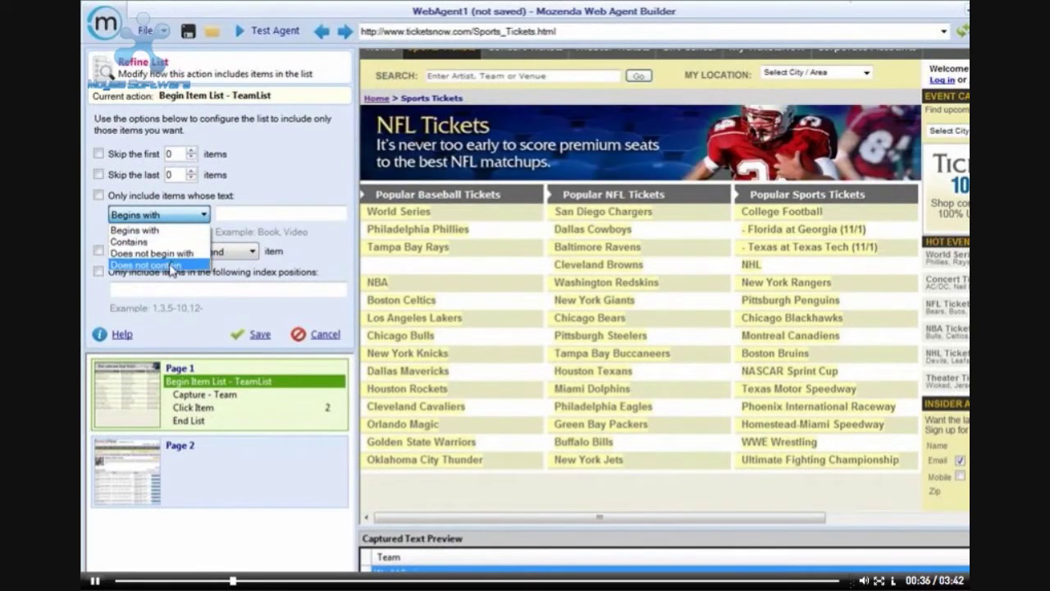
left_click(164, 231)
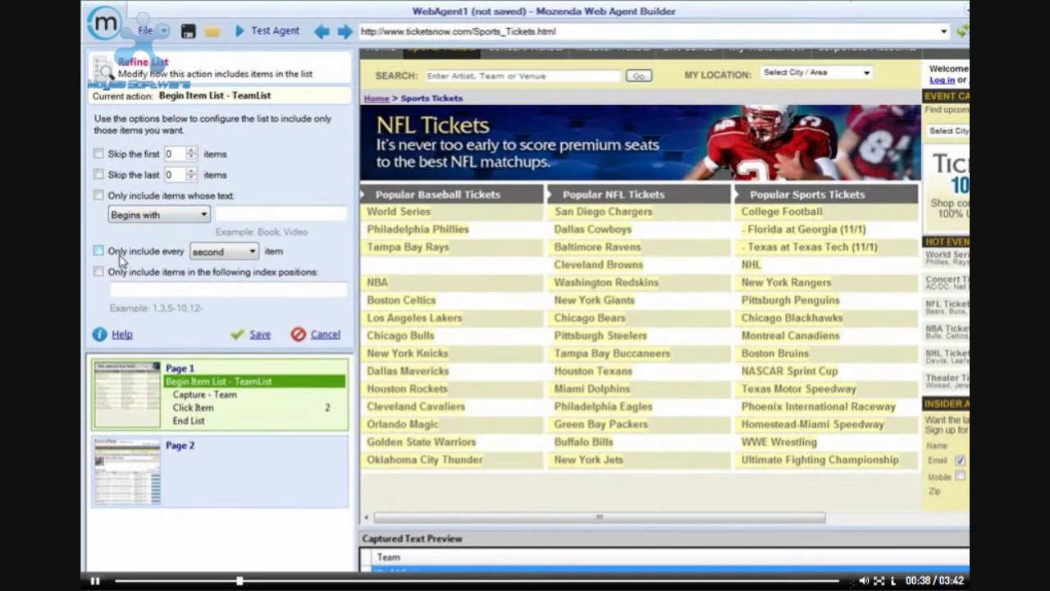
left_click(250, 253)
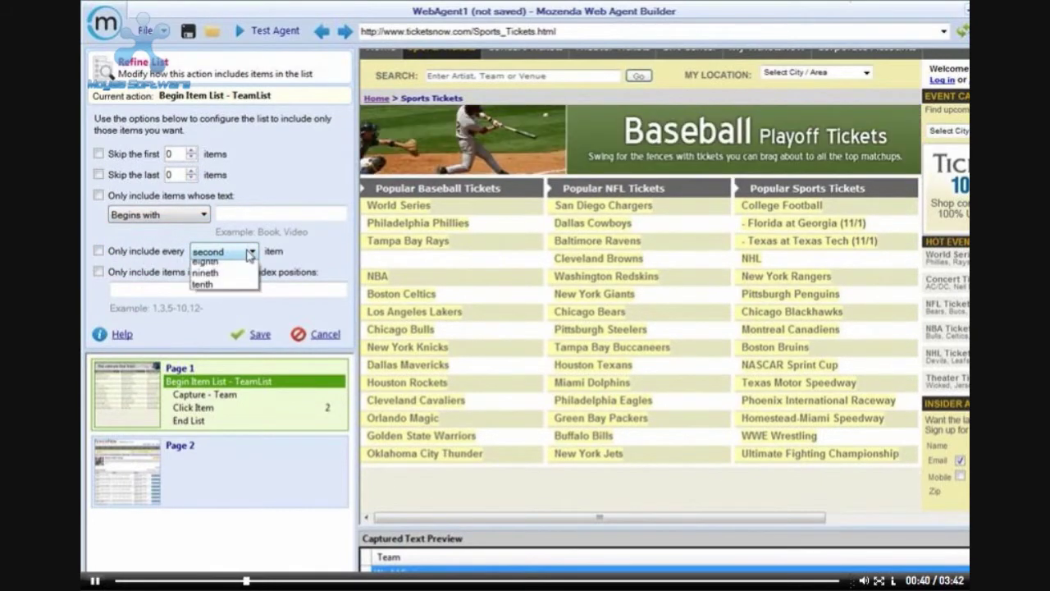
left_click(250, 252)
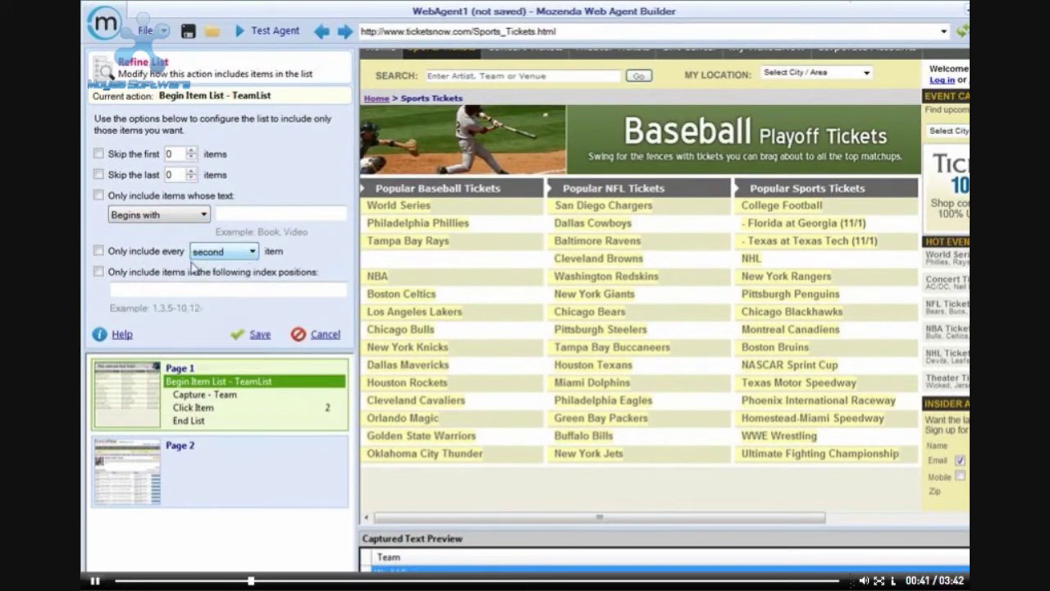
Step: Try limiting TeamList to index positions 5-8 and clear that position filter
left_click(138, 288)
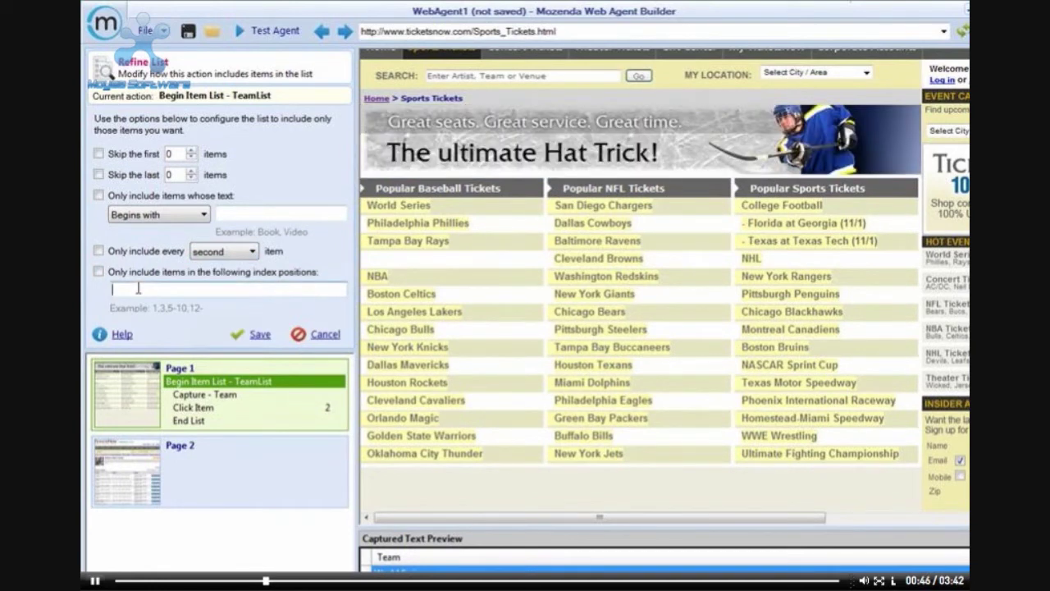
type("5-8")
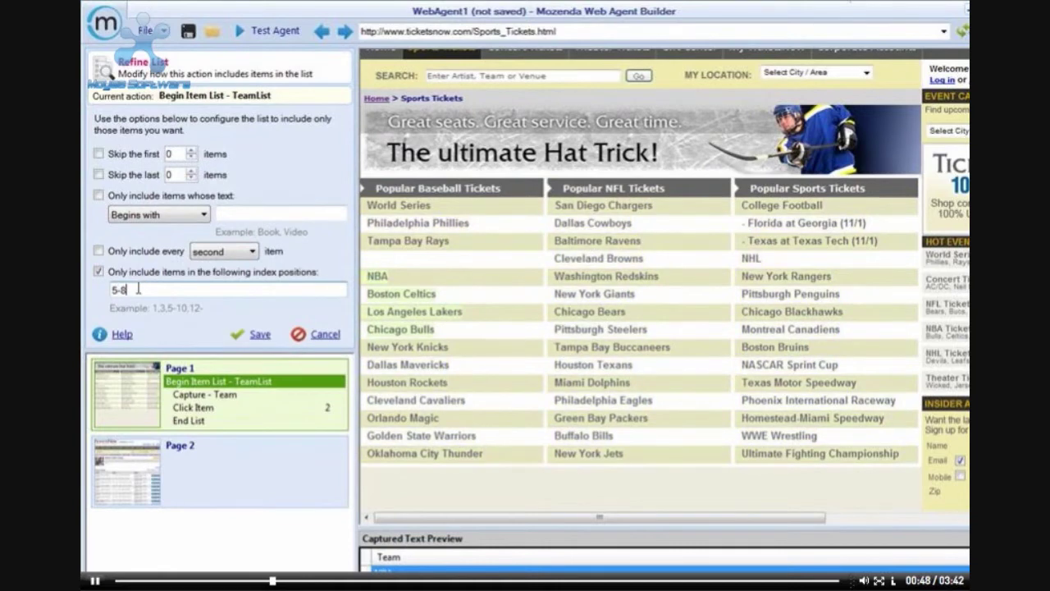
key("BackSpace")
key("BackSpace")
key("BackSpace")
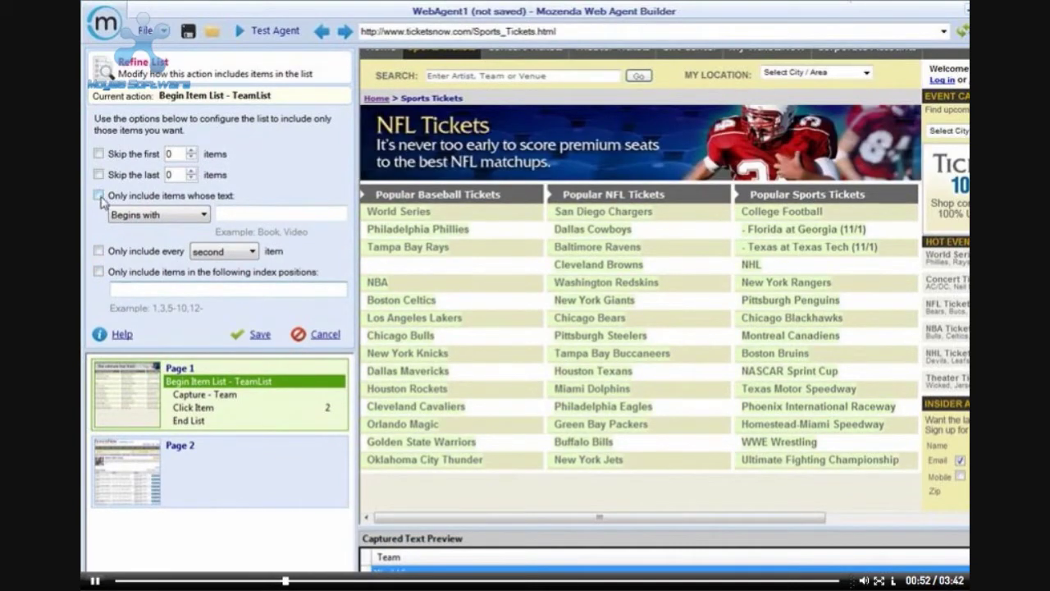
Step: Limit TeamList to items whose text contains "Boston Celtics, Chicago Bears" and save the refinement
left_click(223, 215)
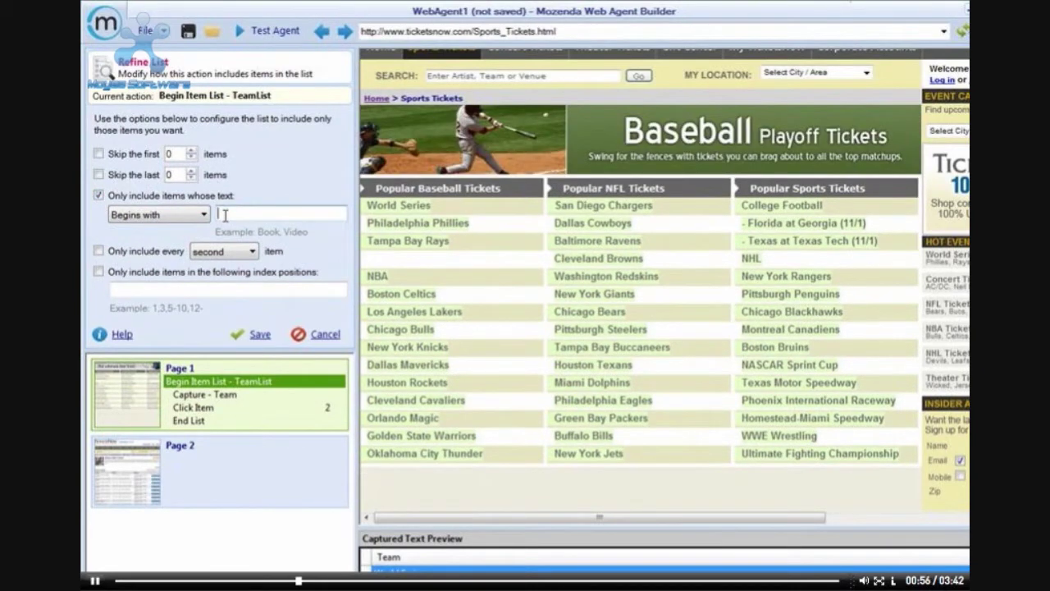
left_click(183, 215)
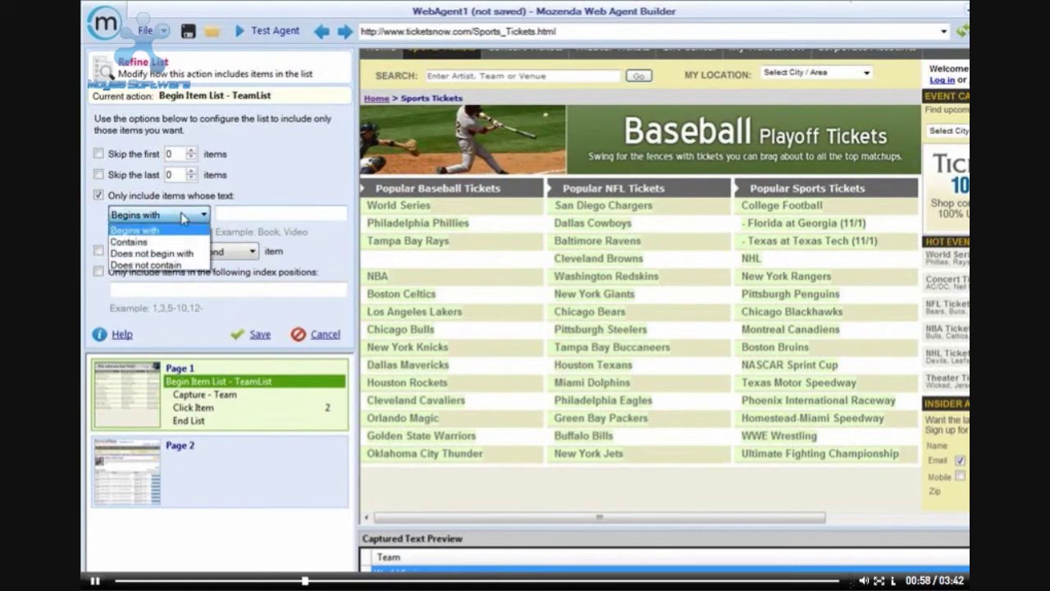
left_click(156, 242)
left_click(219, 215)
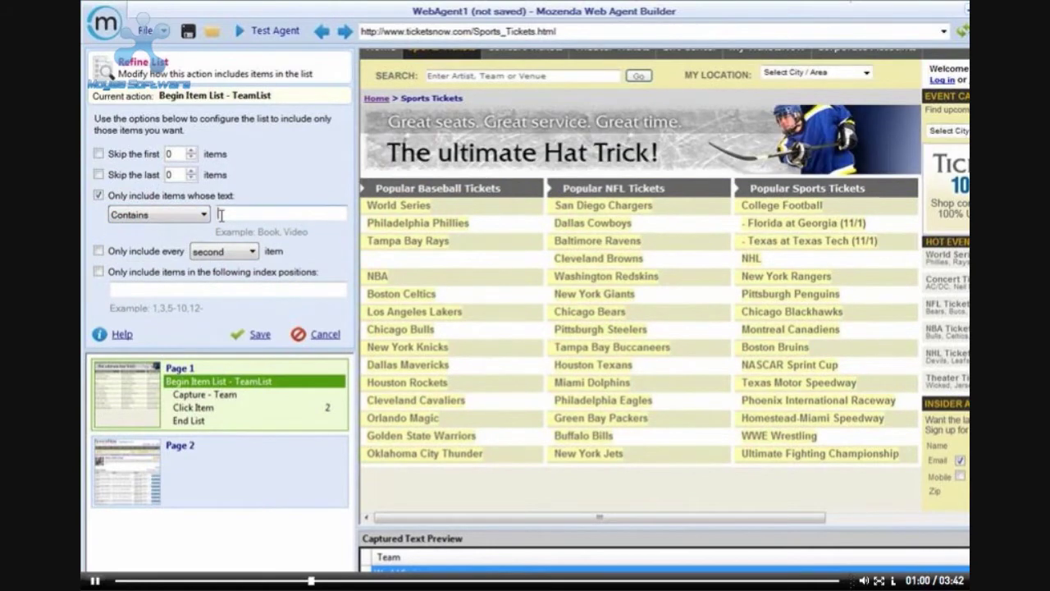
type("Boston Celtics, Chicago Bears")
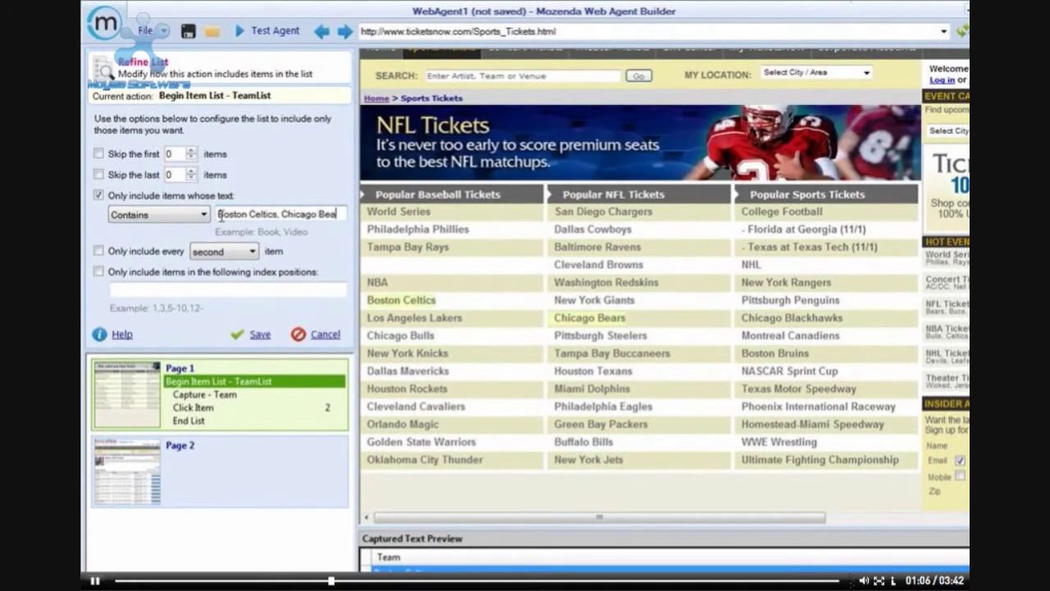
left_click(255, 334)
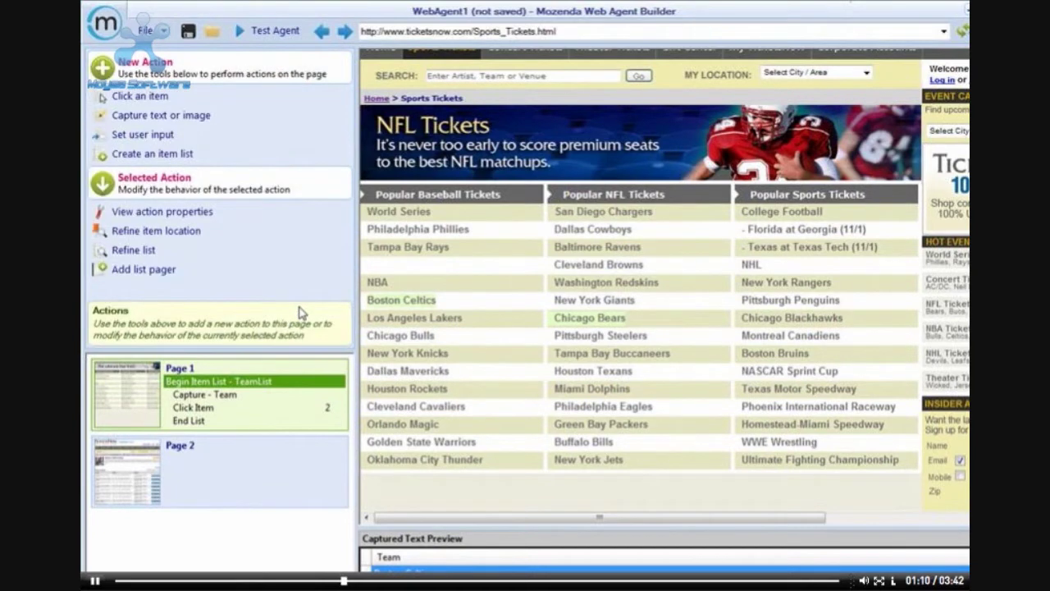
Step: Load Page 2 of the agent with the Boston Celtics tickets page
left_click(403, 302)
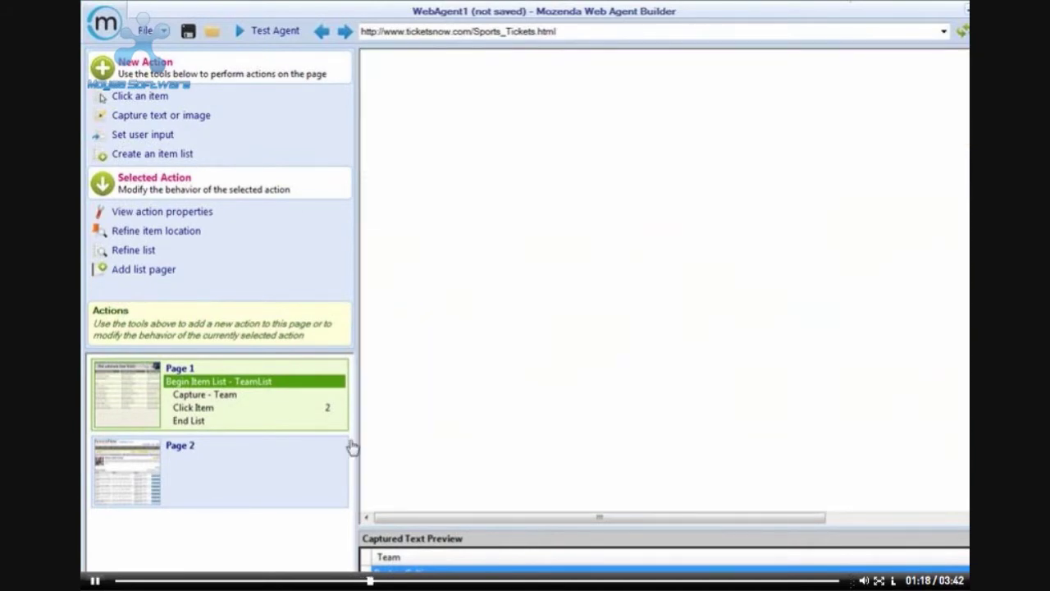
left_click(321, 464)
left_click(320, 464)
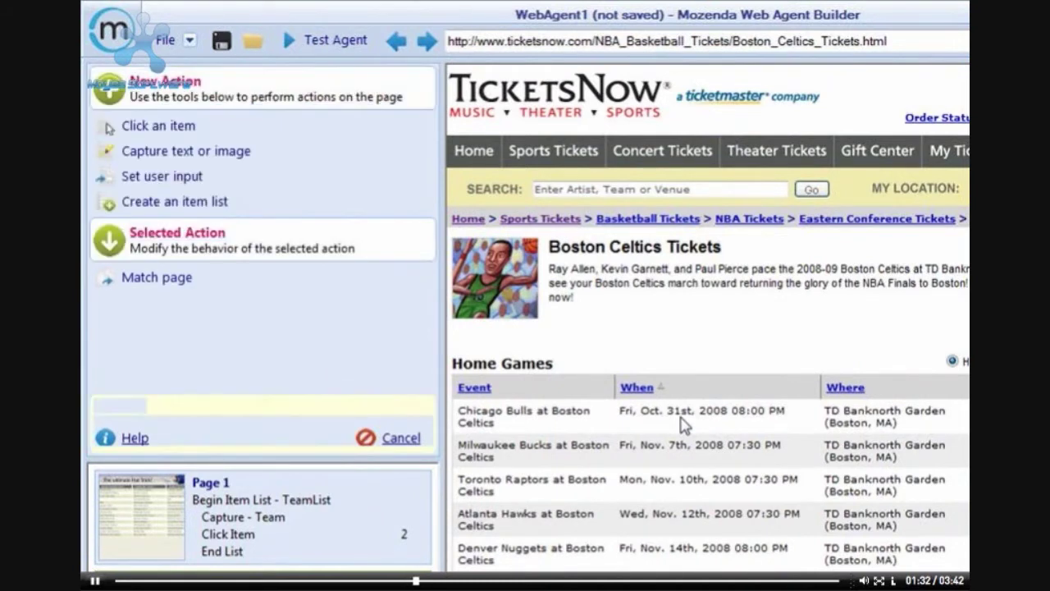
Step: Create an item list from the Home Games event names using the Chicago Bulls and Milwaukee Bucks entries, with the field name Event
left_click(174, 211)
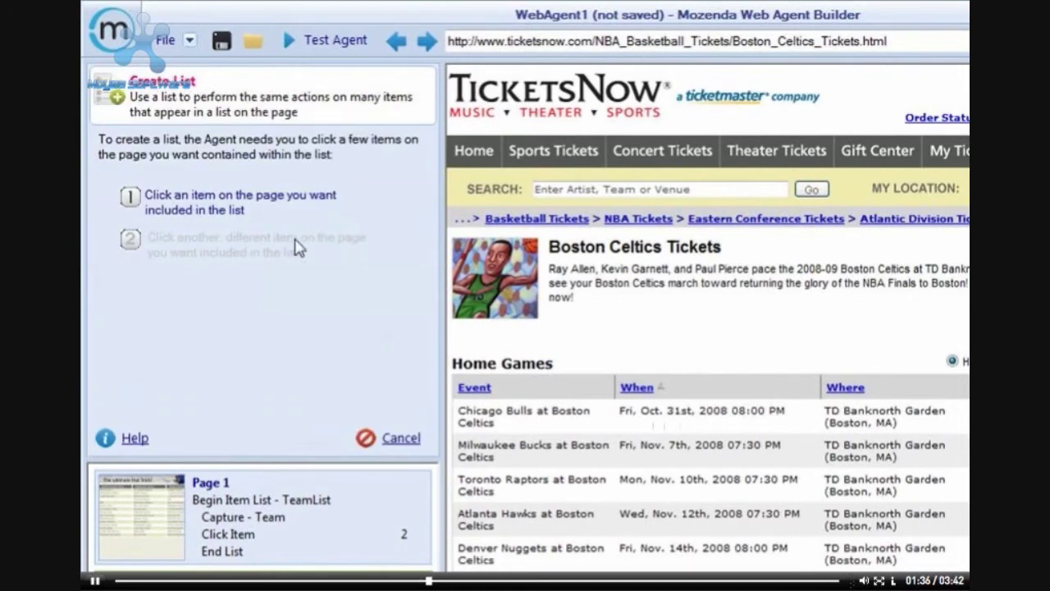
left_click(526, 421)
left_click(518, 447)
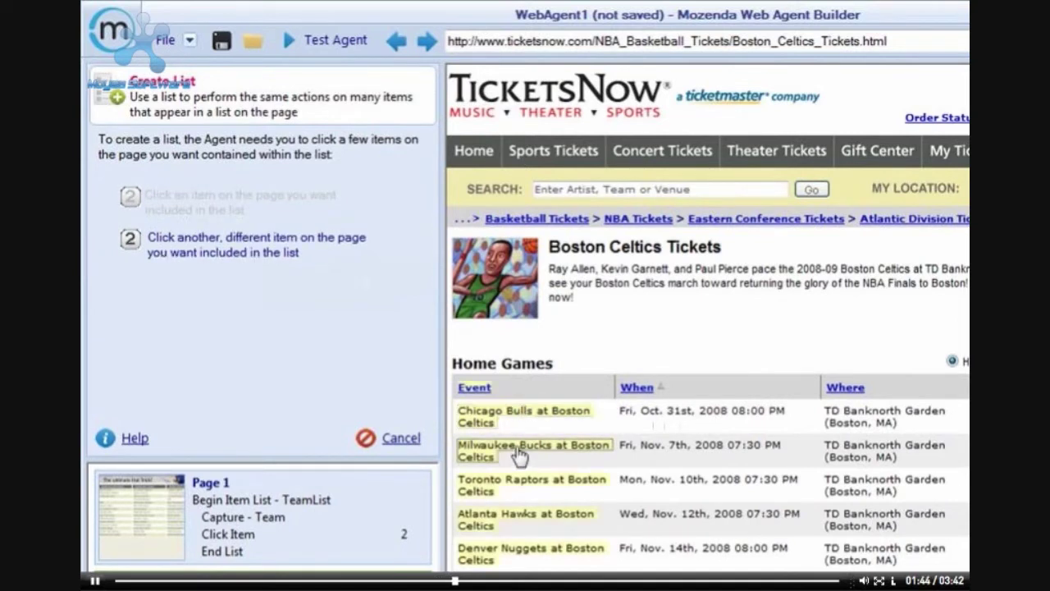
type("Event")
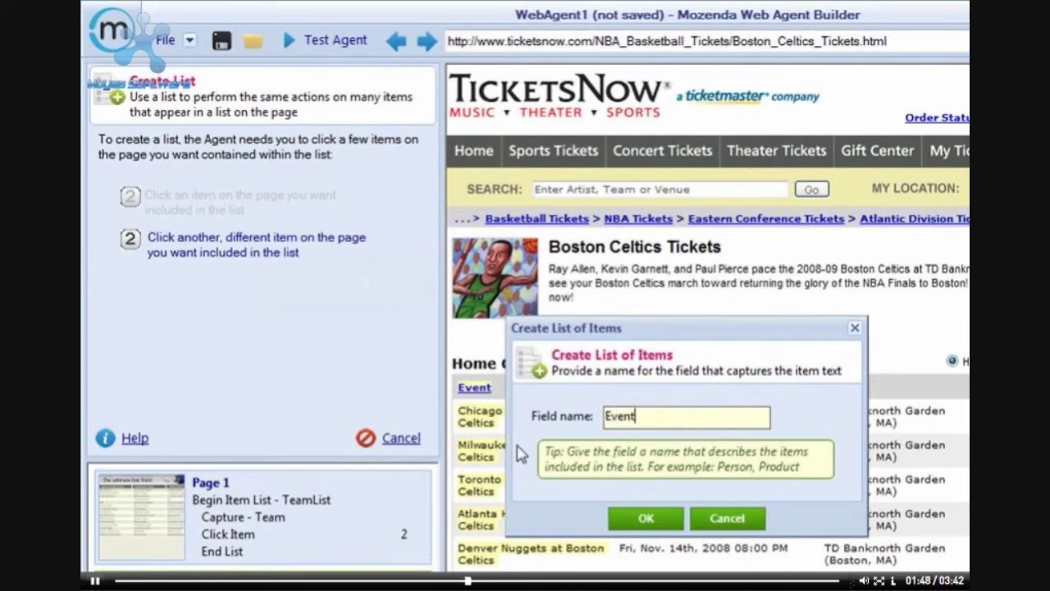
left_click(633, 518)
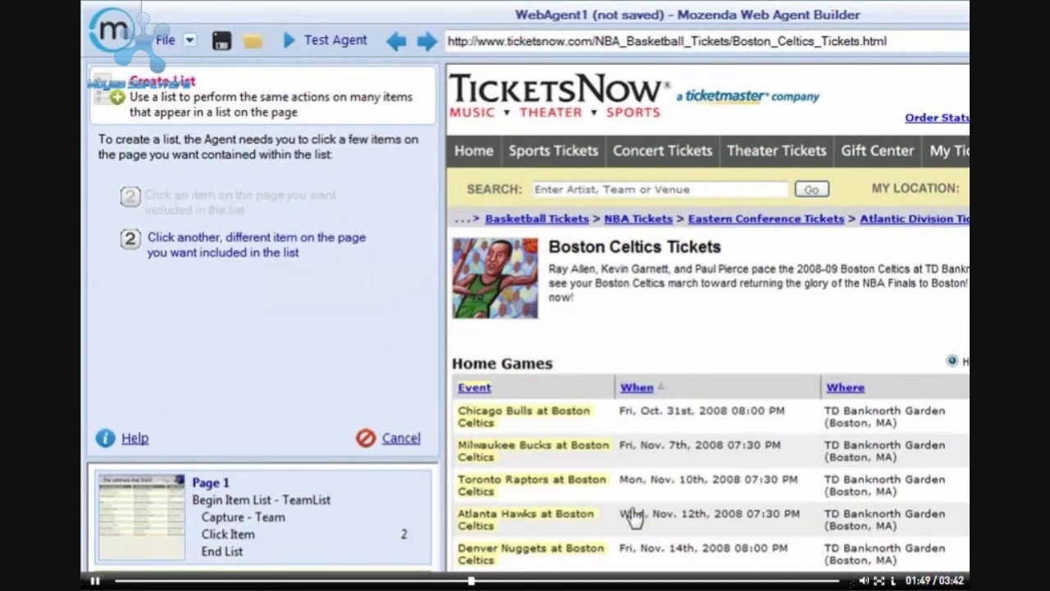
left_click(354, 439)
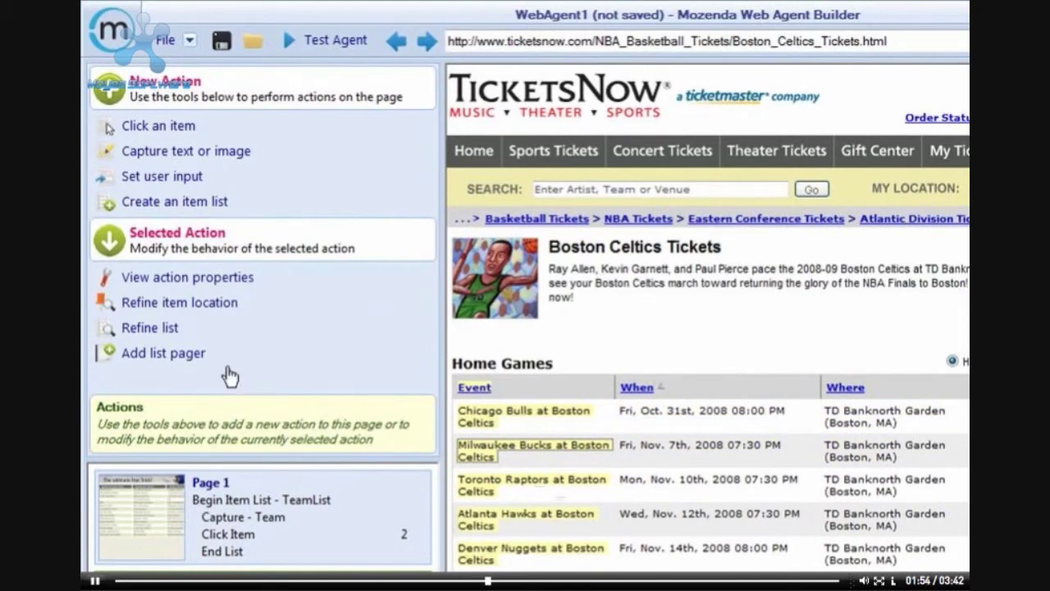
Step: Refine EventList to include only items whose text contains "new york,new jersey"
left_click(157, 329)
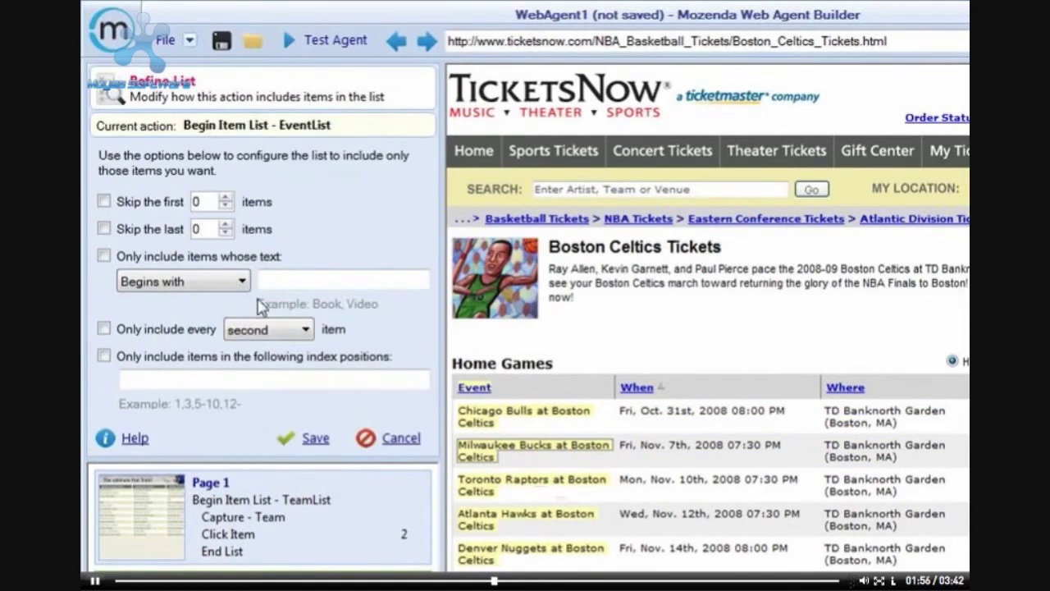
left_click(103, 256)
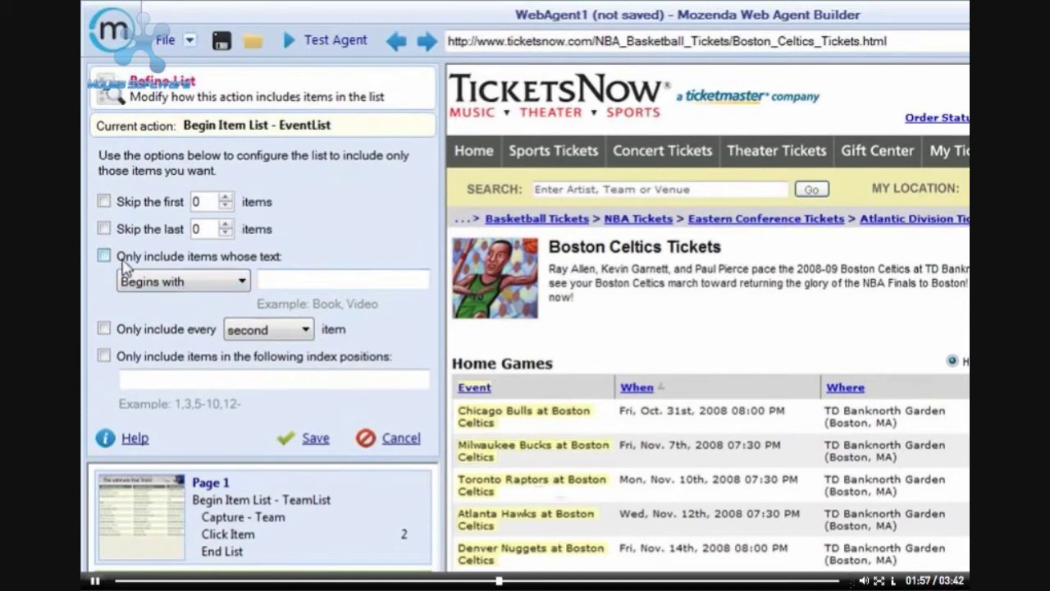
left_click(221, 283)
left_click(151, 312)
left_click(267, 280)
type("ney")
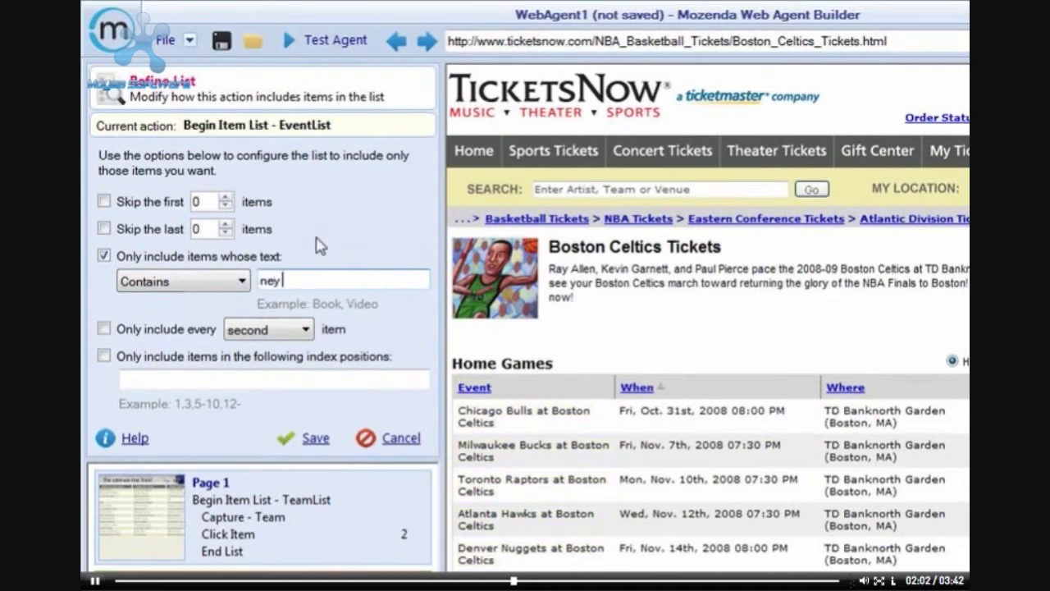
key("BackSpace")
type("w yeork")
key("BackSpace")
type("ork")
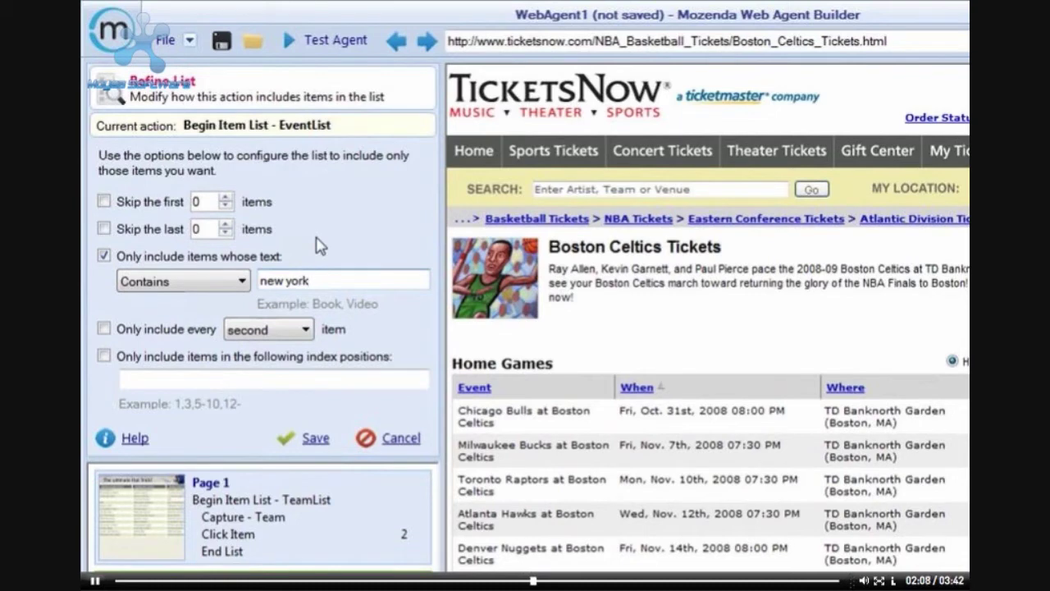
type(",new jersey")
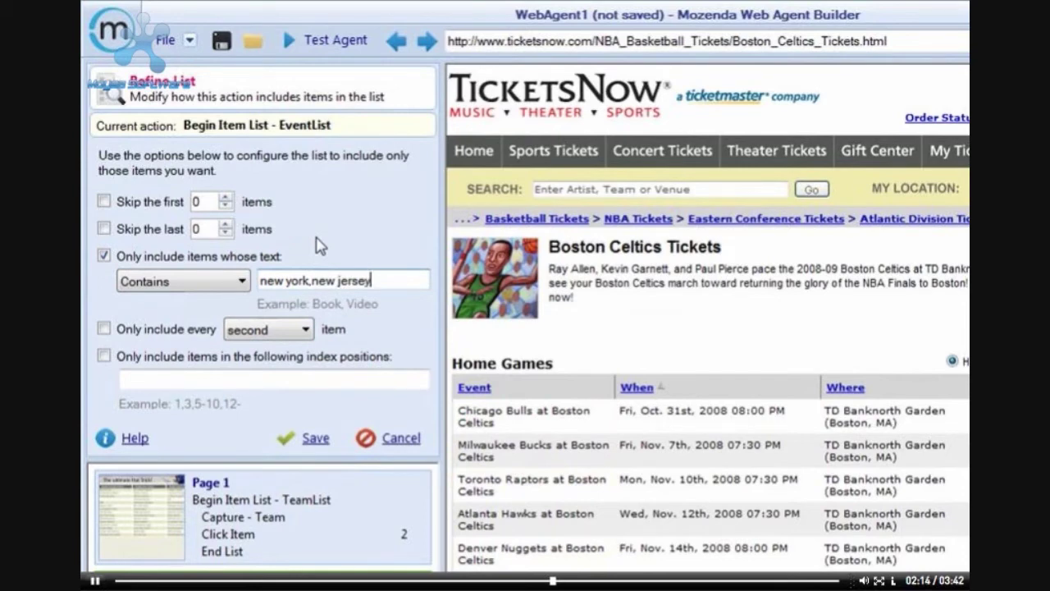
Step: Replace the EventList text filter with "new" and leave the refinement settings
key("BackSpace")
key("BackSpace")
key("BackSpace")
key("BackSpace")
key("BackSpace")
key("BackSpace")
key("BackSpace")
key("BackSpace")
key("BackSpace")
key("BackSpace")
key("BackSpace")
key("BackSpace")
key("BackSpace")
key("BackSpace")
key("BackSpace")
key("BackSpace")
key("BackSpace")
key("BackSpace")
type("new")
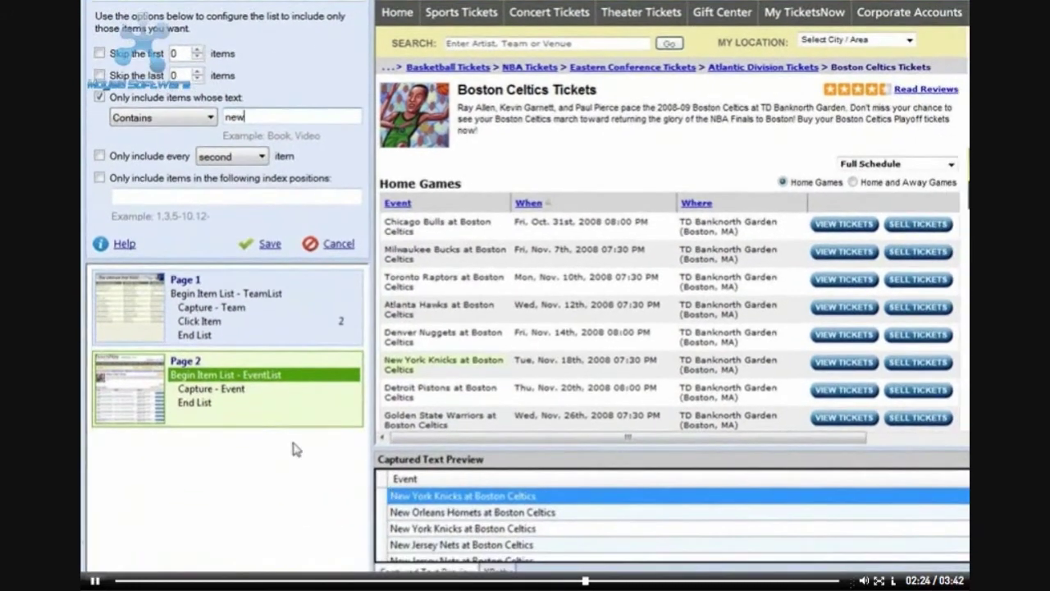
right_click(232, 379)
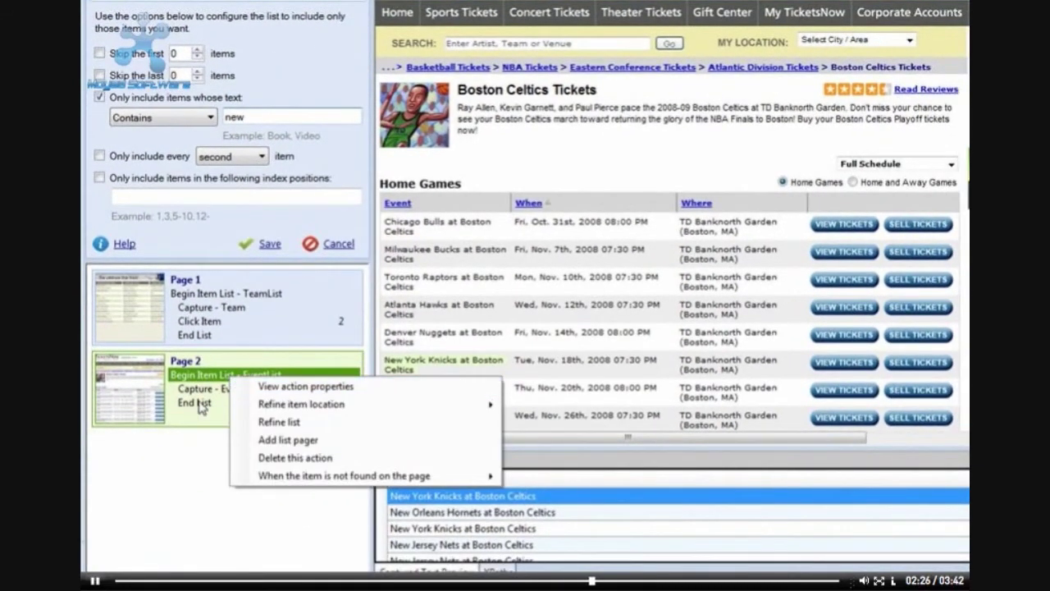
left_click(212, 408)
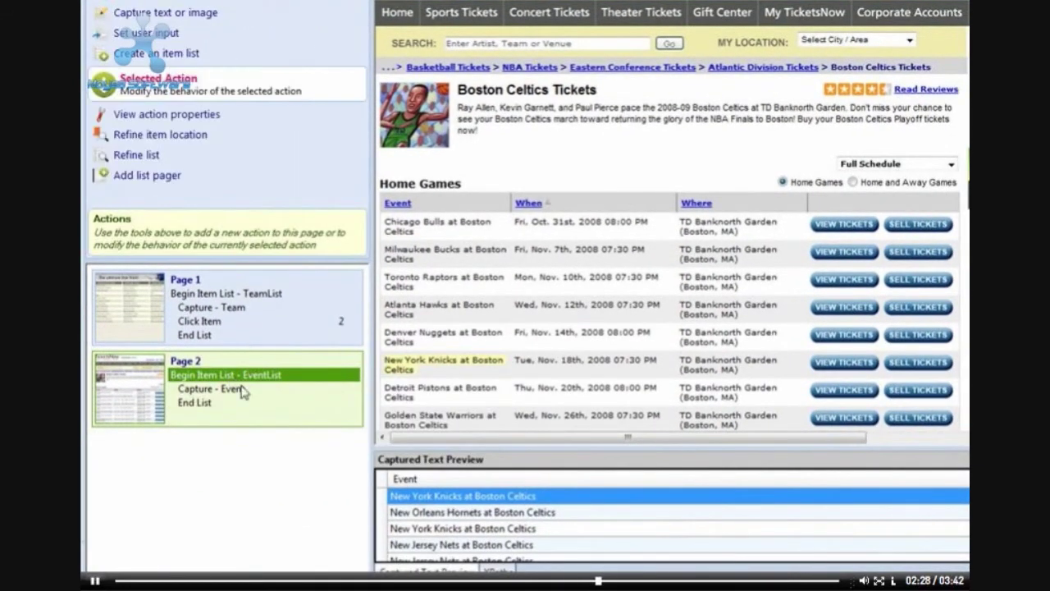
Step: Extend the EventList text filter to "new york, new jersey" and save the refinement
left_click(144, 156)
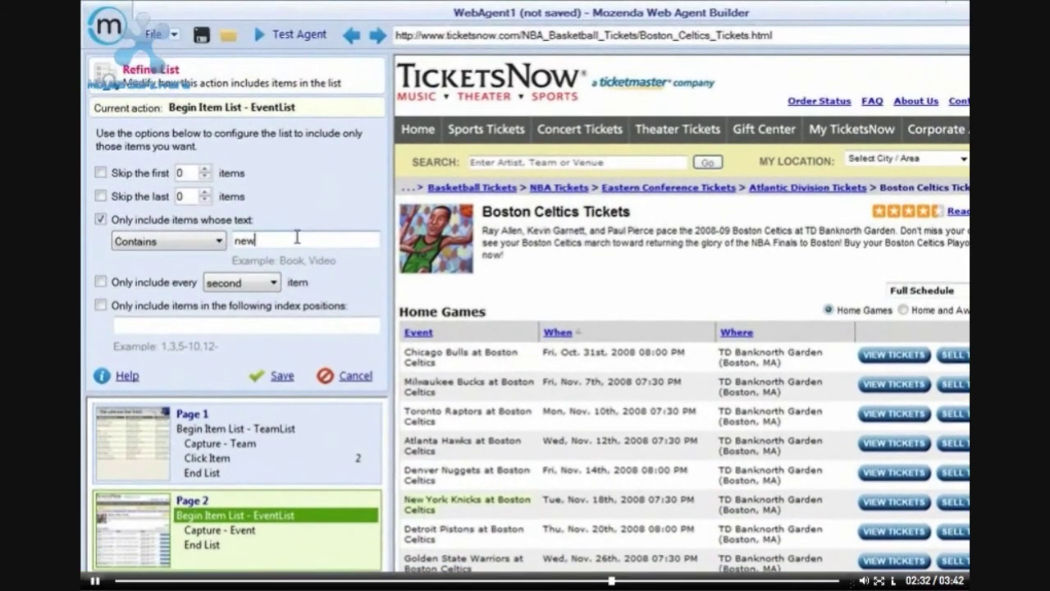
type("york, new jersey")
left_click(281, 375)
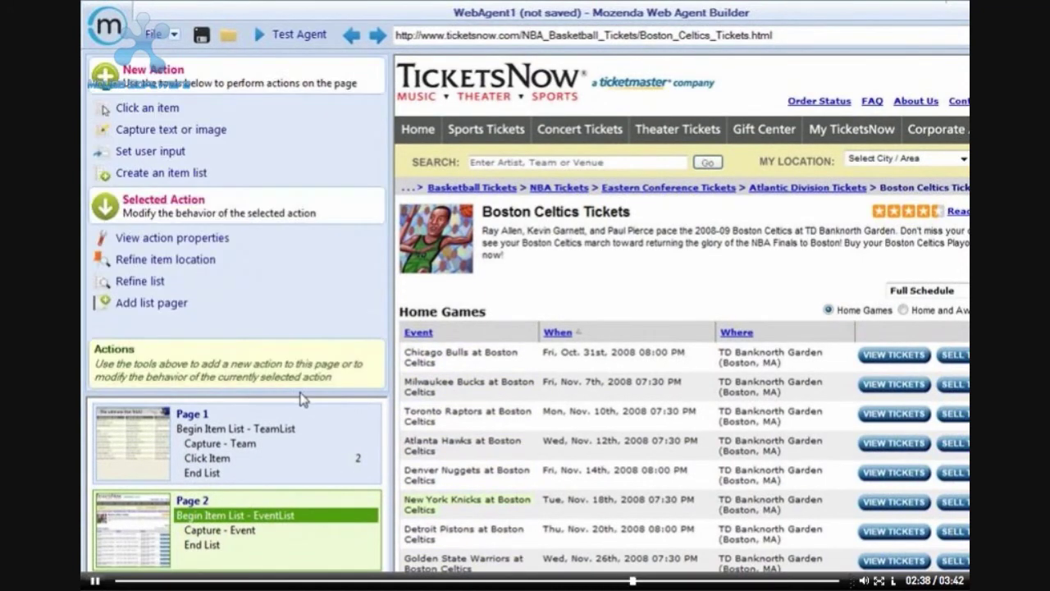
Step: Capture the date and venue text of the New York Knicks event into fields named When and Where
left_click(605, 508)
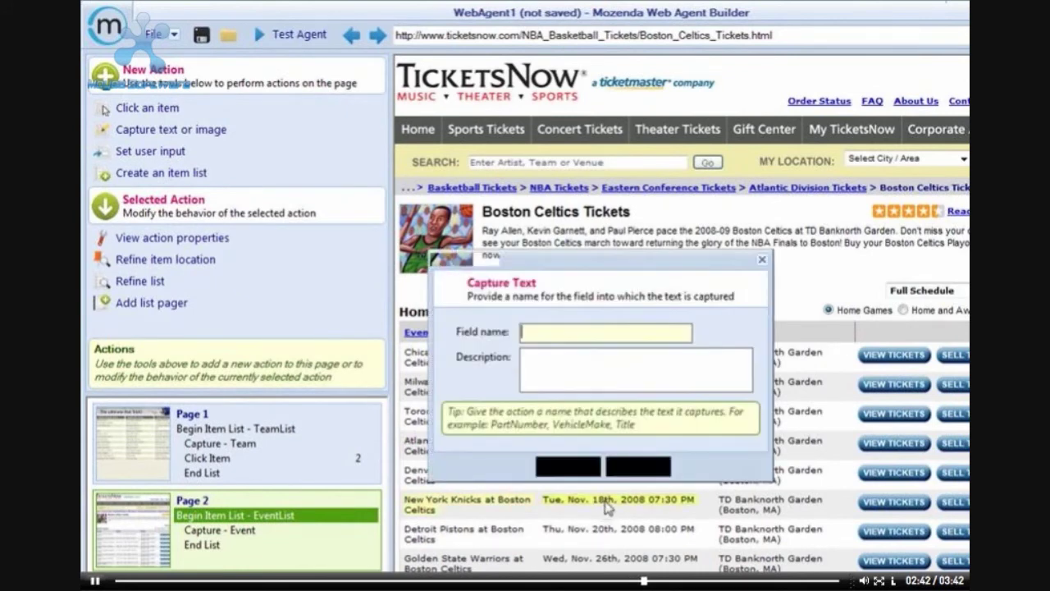
type("When")
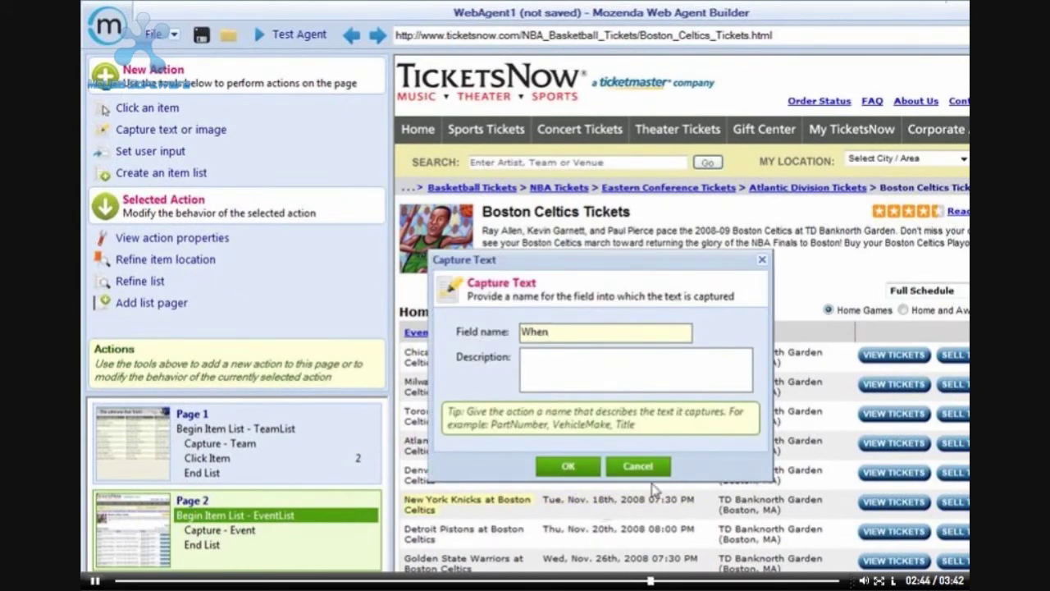
left_click(568, 466)
left_click(761, 508)
type("Where")
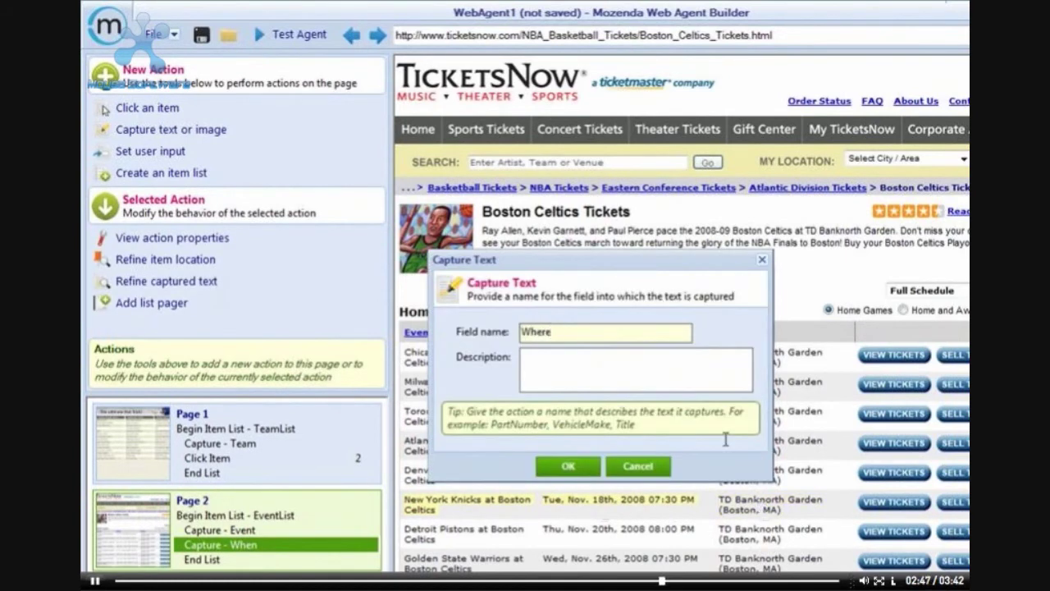
left_click(569, 467)
Step: Try to refine EventList by replacing its text filter with "Nov."
left_click(257, 545)
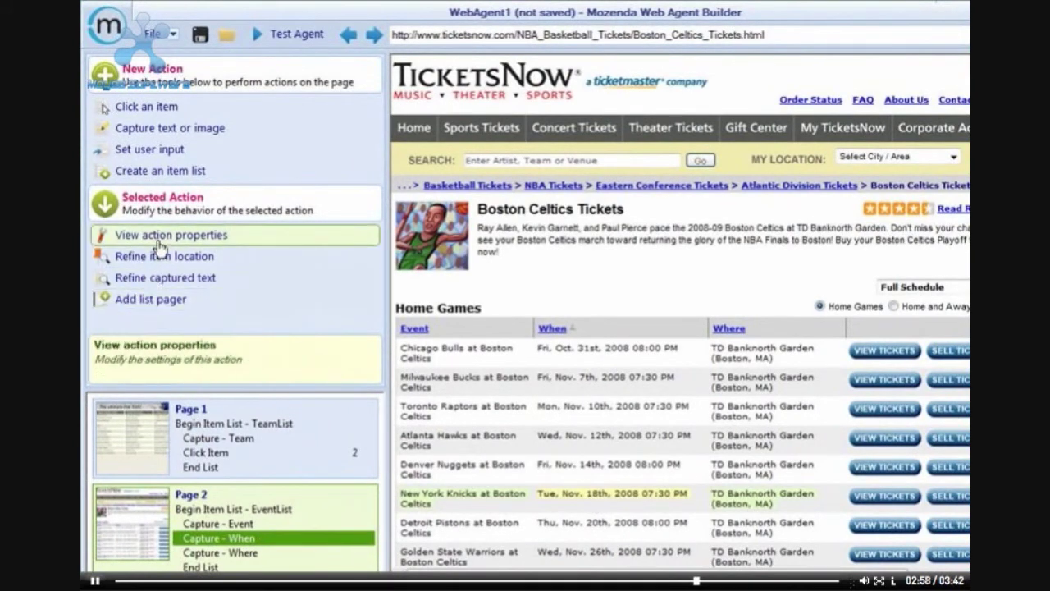
left_click(218, 509)
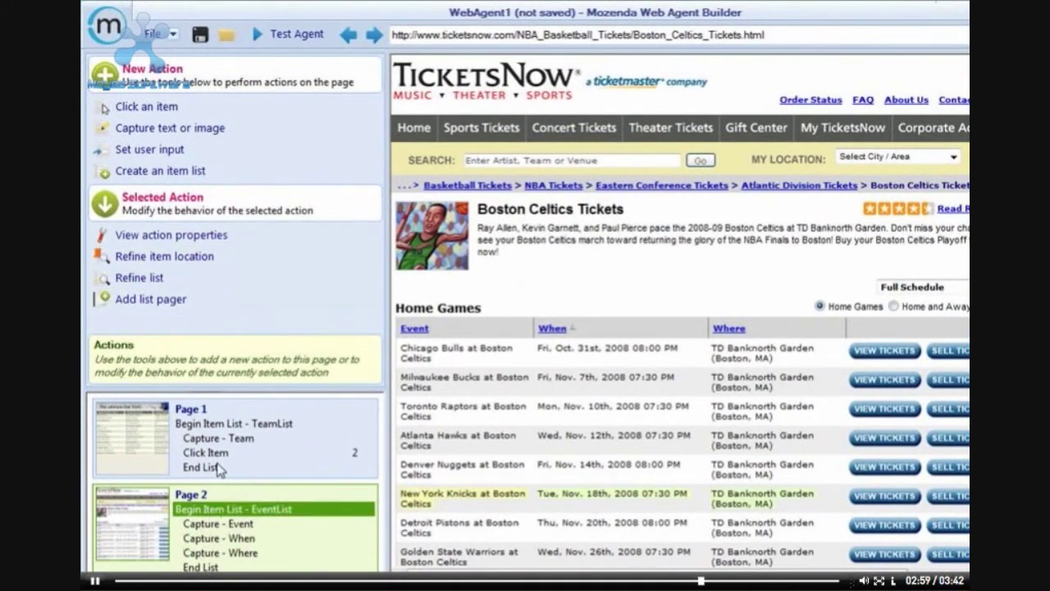
left_click(139, 279)
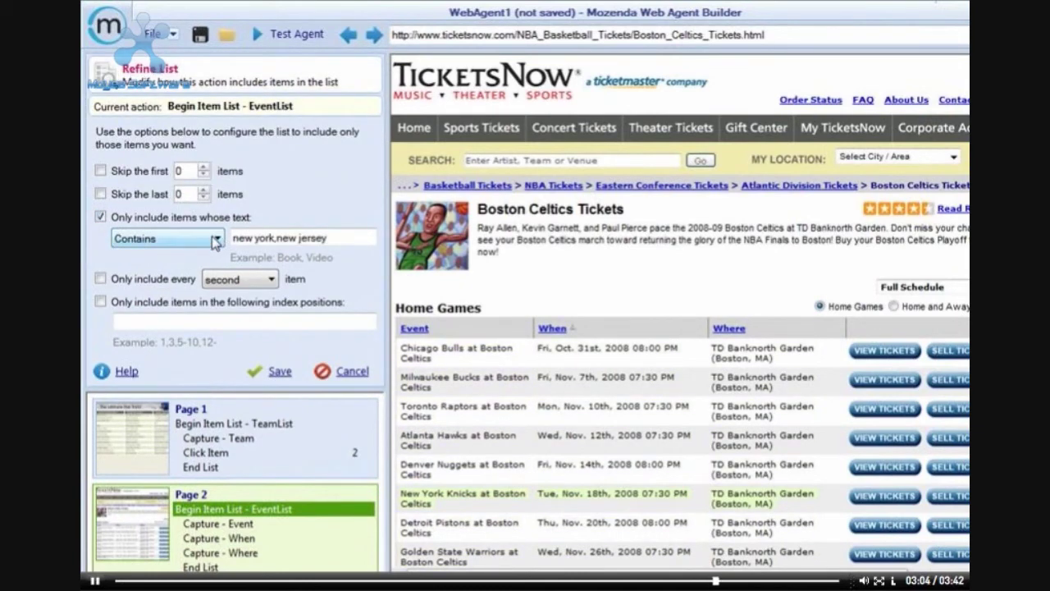
left_click_drag(328, 237, 218, 246)
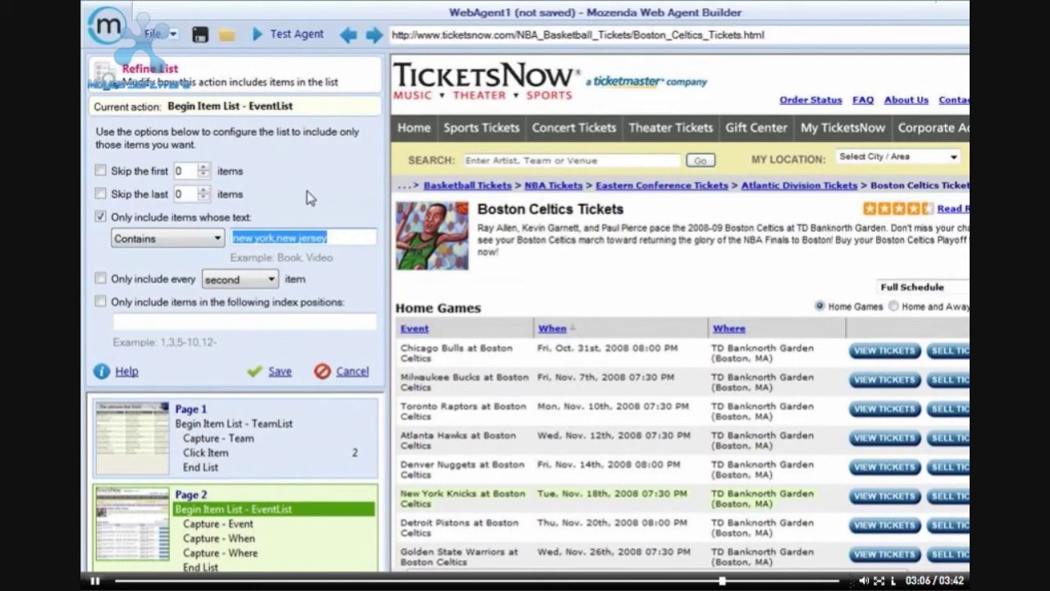
type("Nov.")
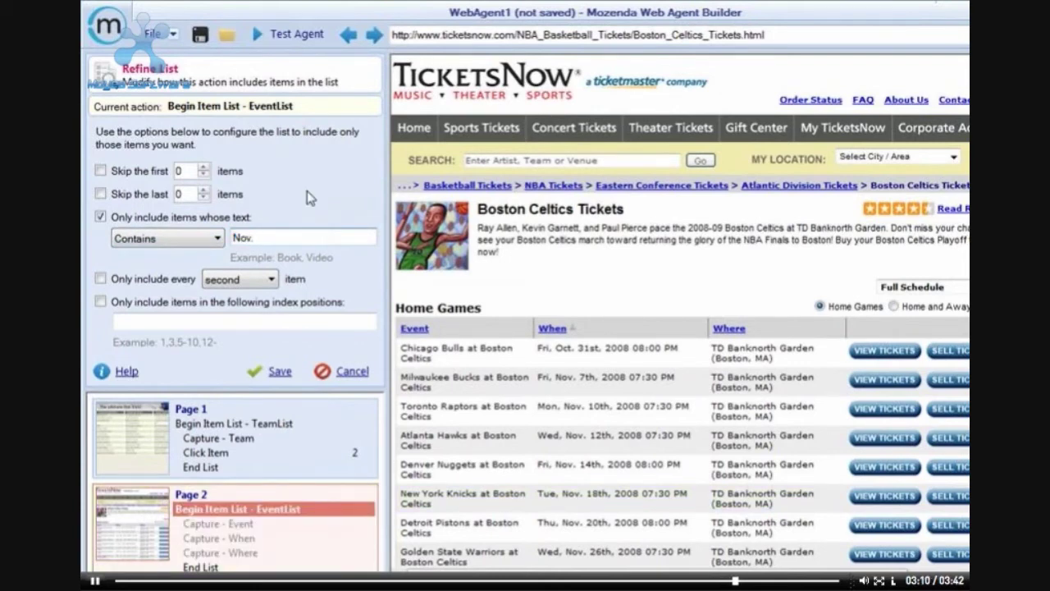
Step: Clear the EventList text filter and delete the EventList item list action from Page 2
key("BackSpace")
key("BackSpace")
key("BackSpace")
key("BackSpace")
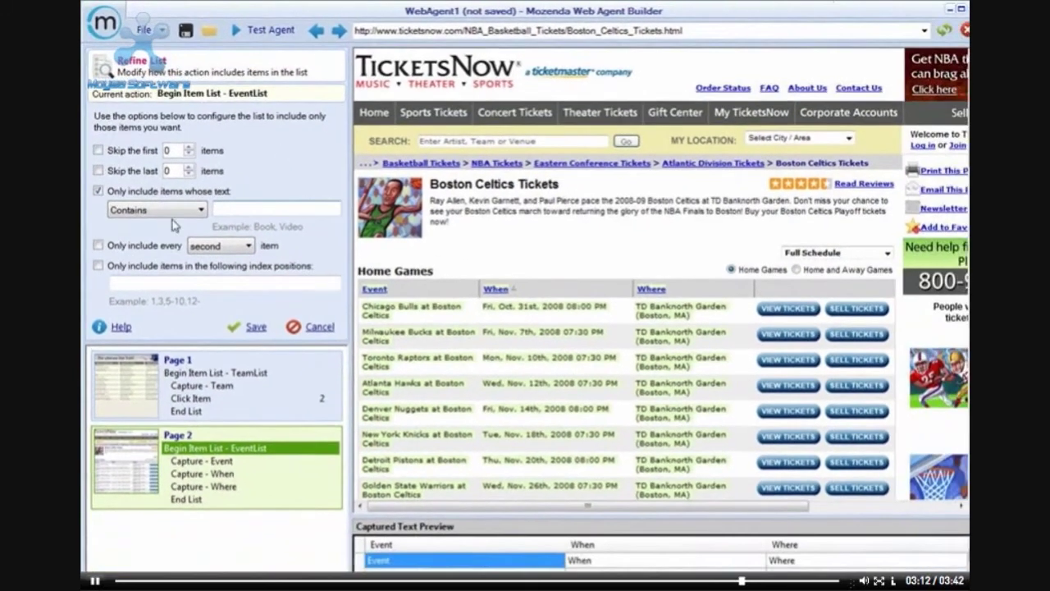
right_click(208, 450)
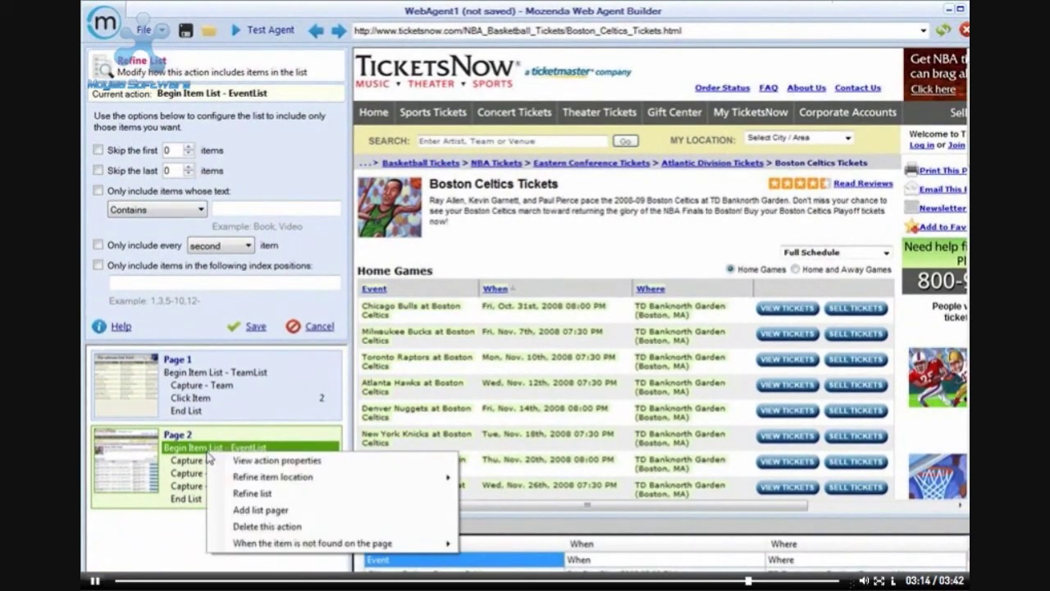
left_click(246, 527)
left_click(663, 459)
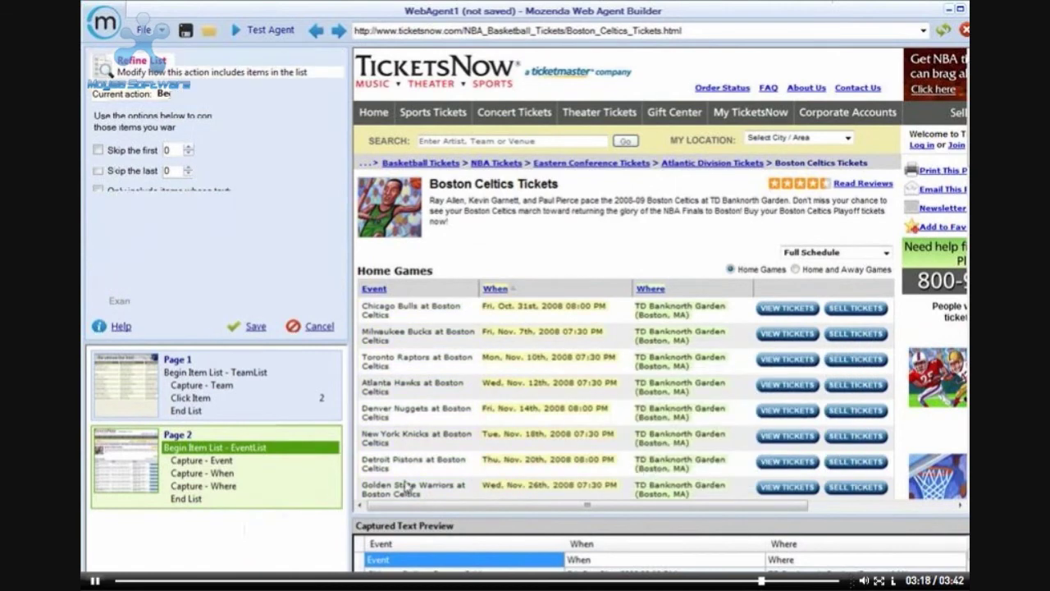
Step: Create an item list from the Chicago Bulls and Milwaukee Bucks event dates and name its field When
left_click(163, 153)
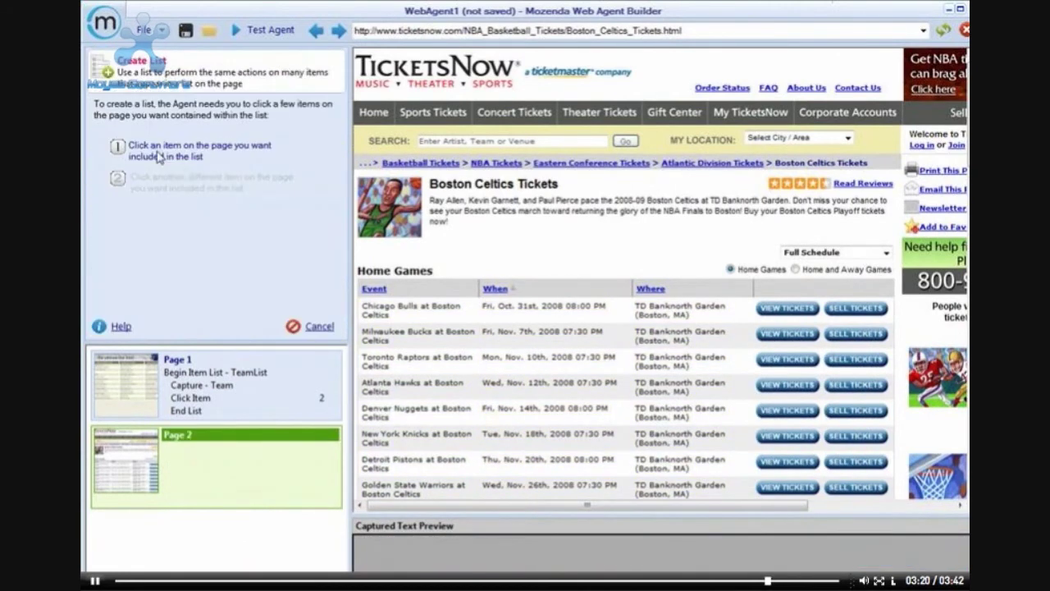
left_click(544, 310)
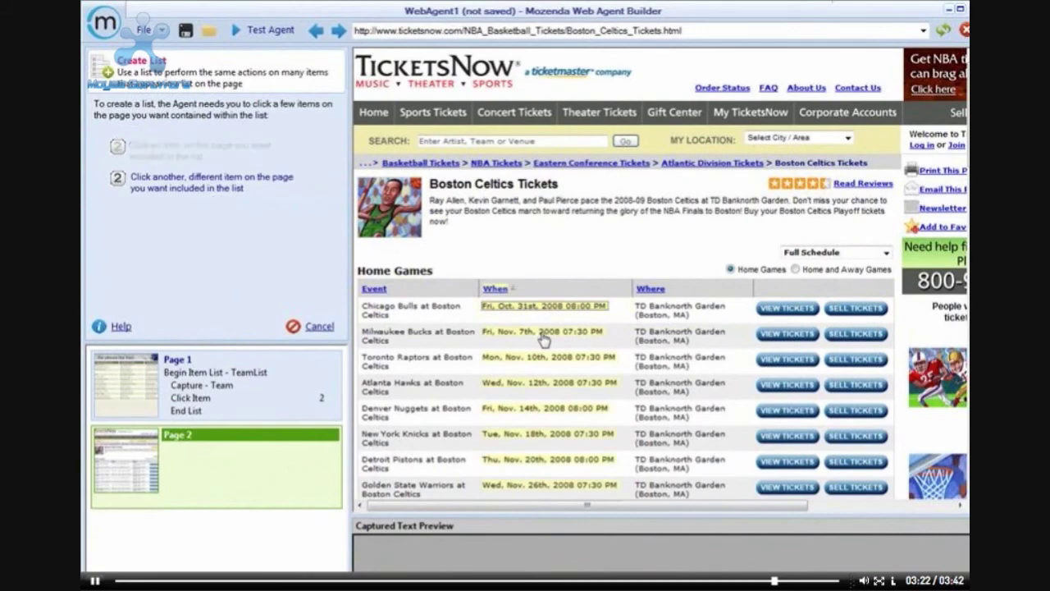
left_click(544, 337)
type("When")
key("Return")
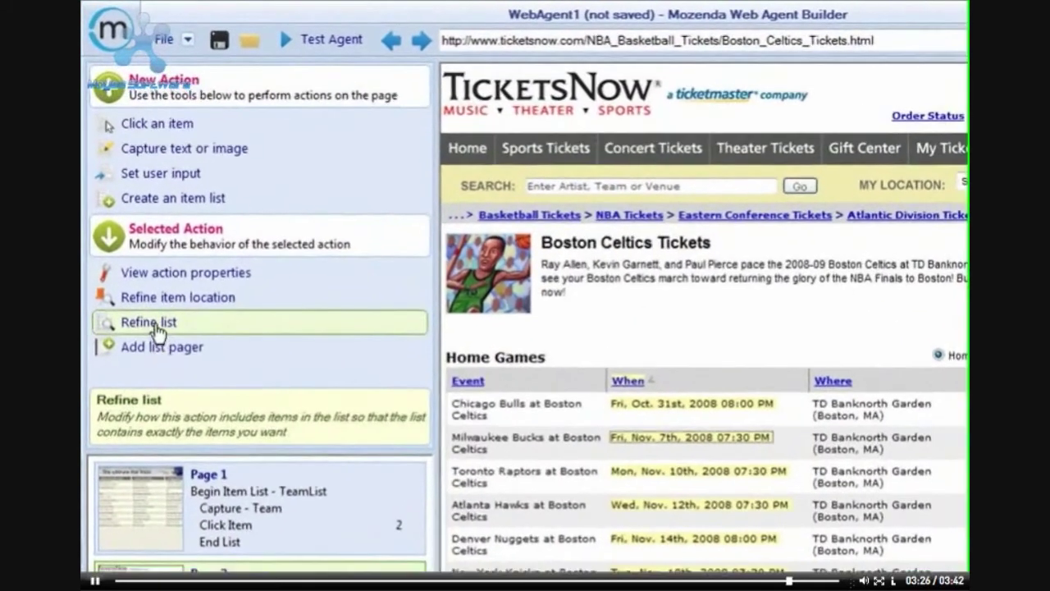
Step: Refine WhenList to include only items whose text contains "Nov." and review the matching dates on the page
left_click(132, 244)
left_click(103, 254)
left_click(143, 312)
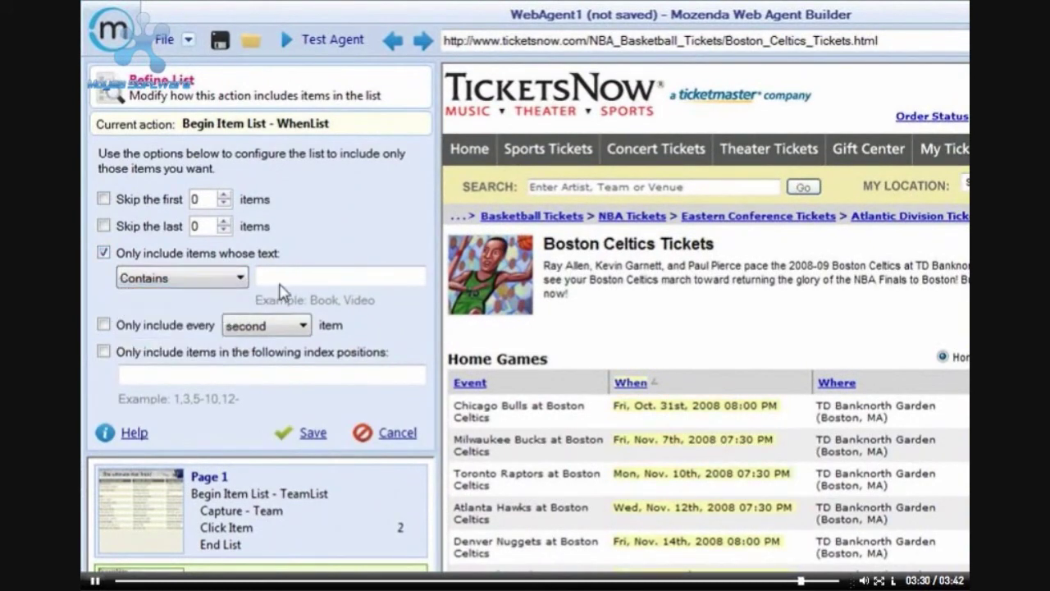
type("Nov.")
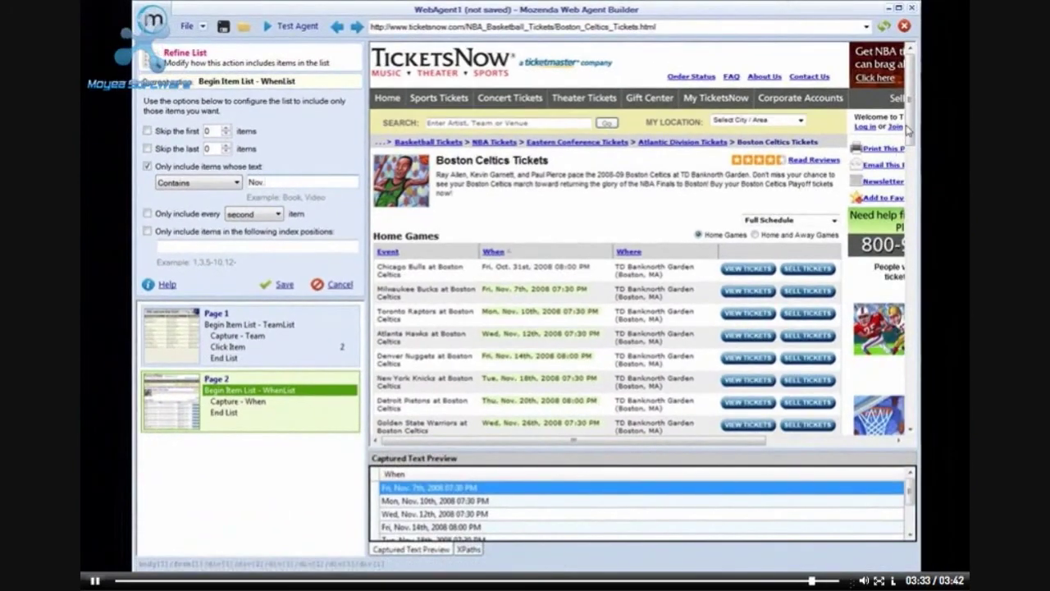
left_click_drag(908, 130, 907, 166)
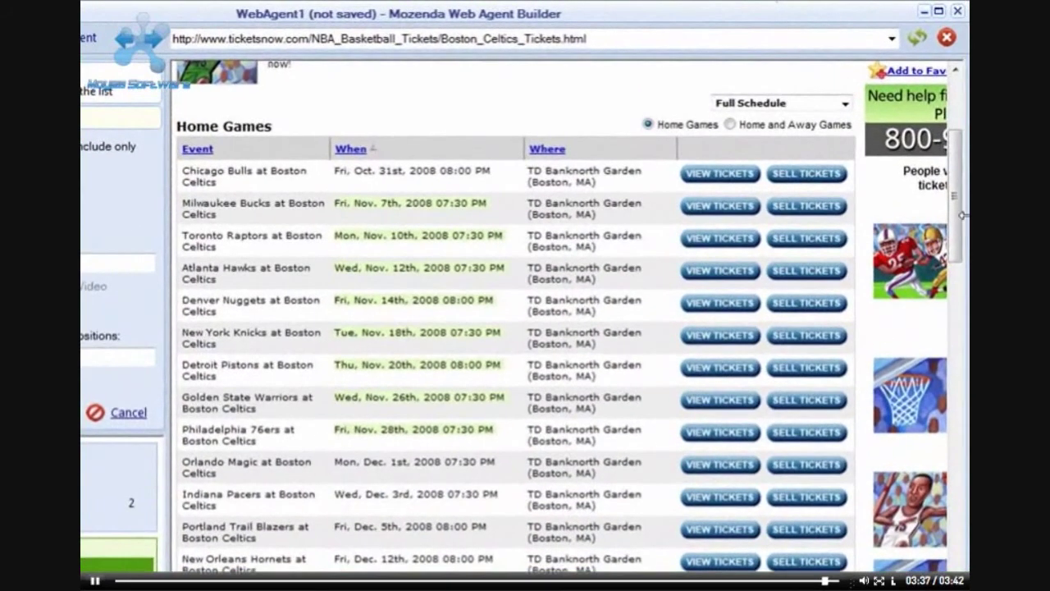
left_click_drag(915, 190, 914, 217)
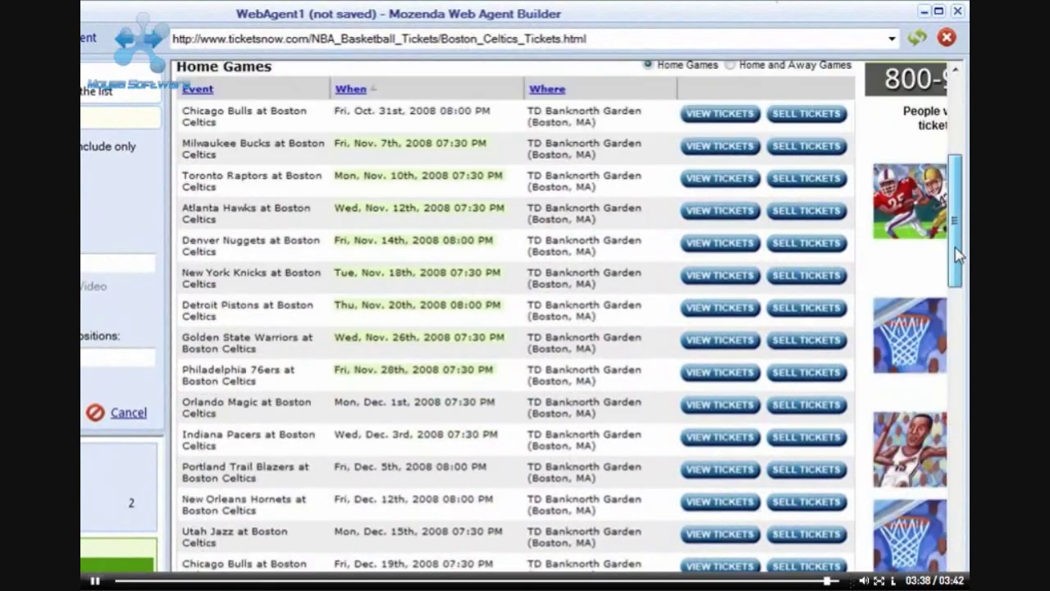